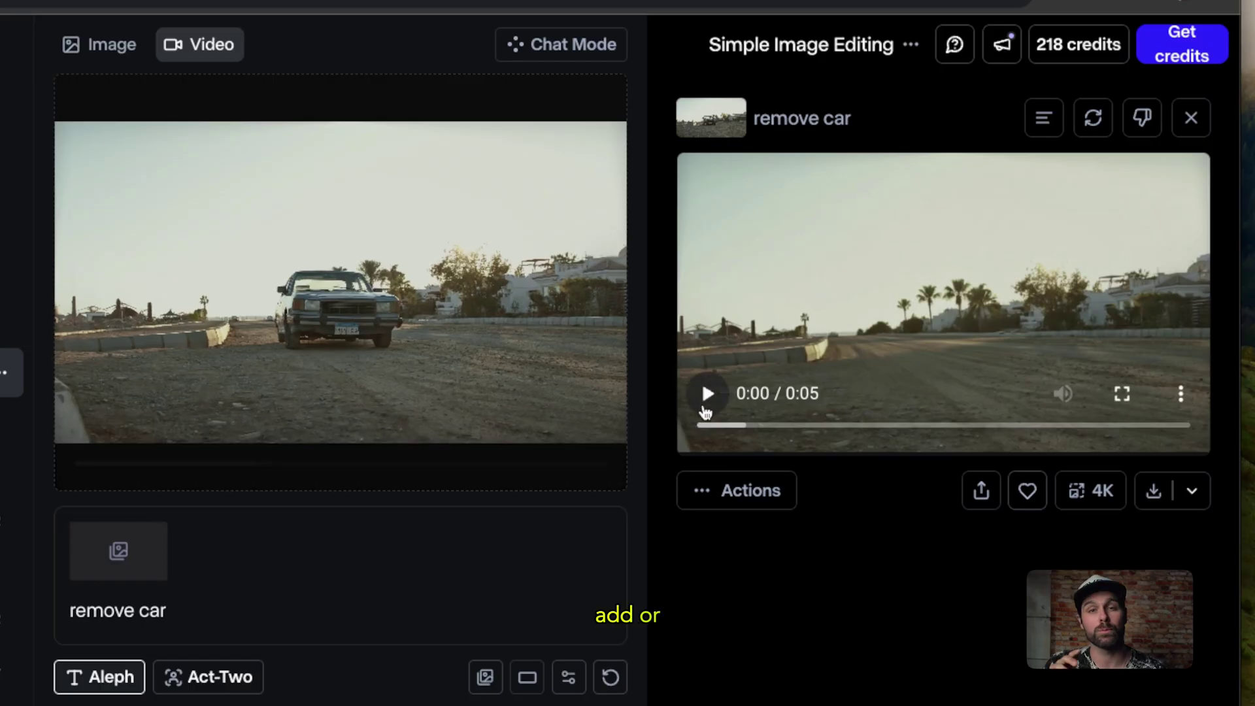
Step: Play the generated racer close-up and color-match it to the original wide sunset shot with Lumetri Apply Match
{"action": "left_click", "coordinate": [705, 410]}
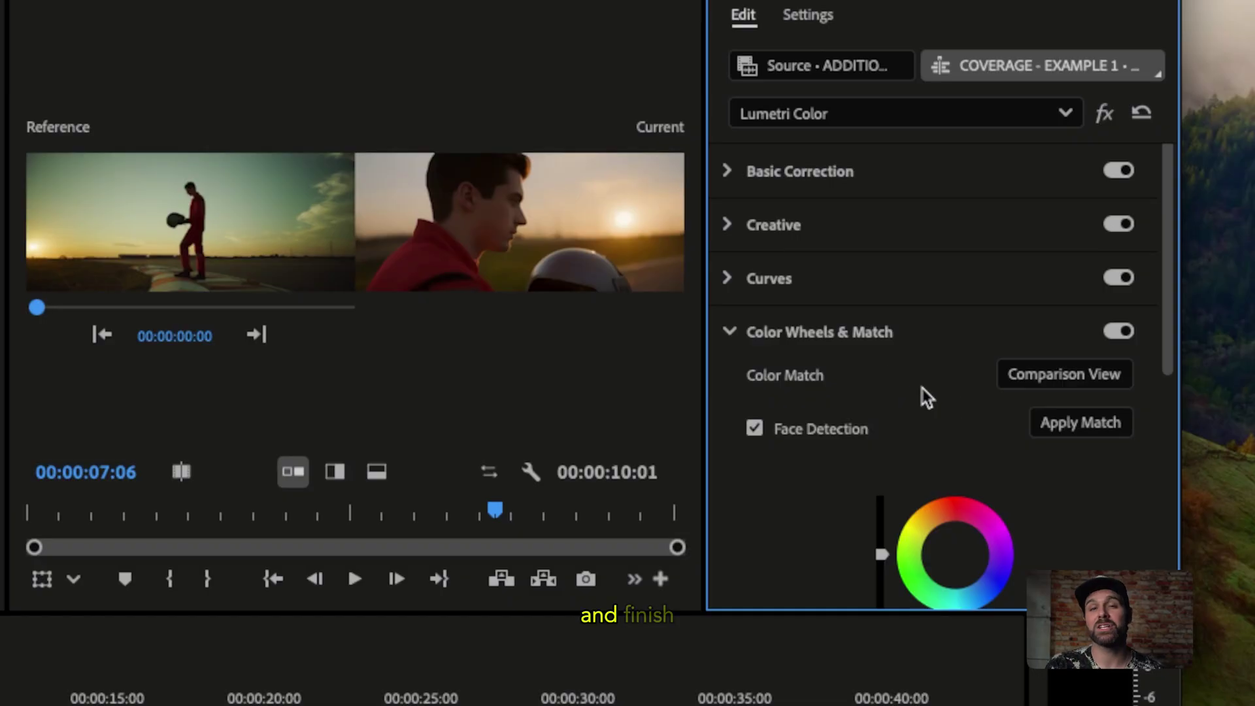
{"action": "left_click", "coordinate": [1079, 425]}
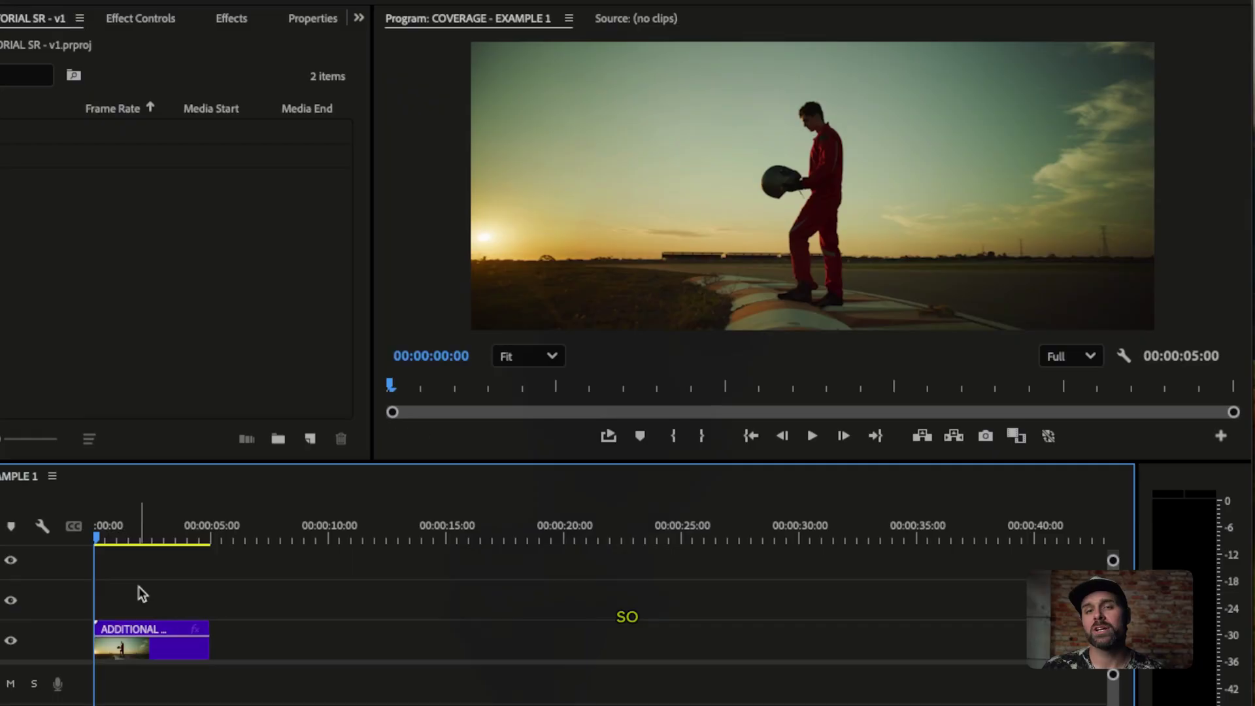
Step: Enter runwayml.com in a new Chrome tab's address bar
{"action": "key", "text": "space"}
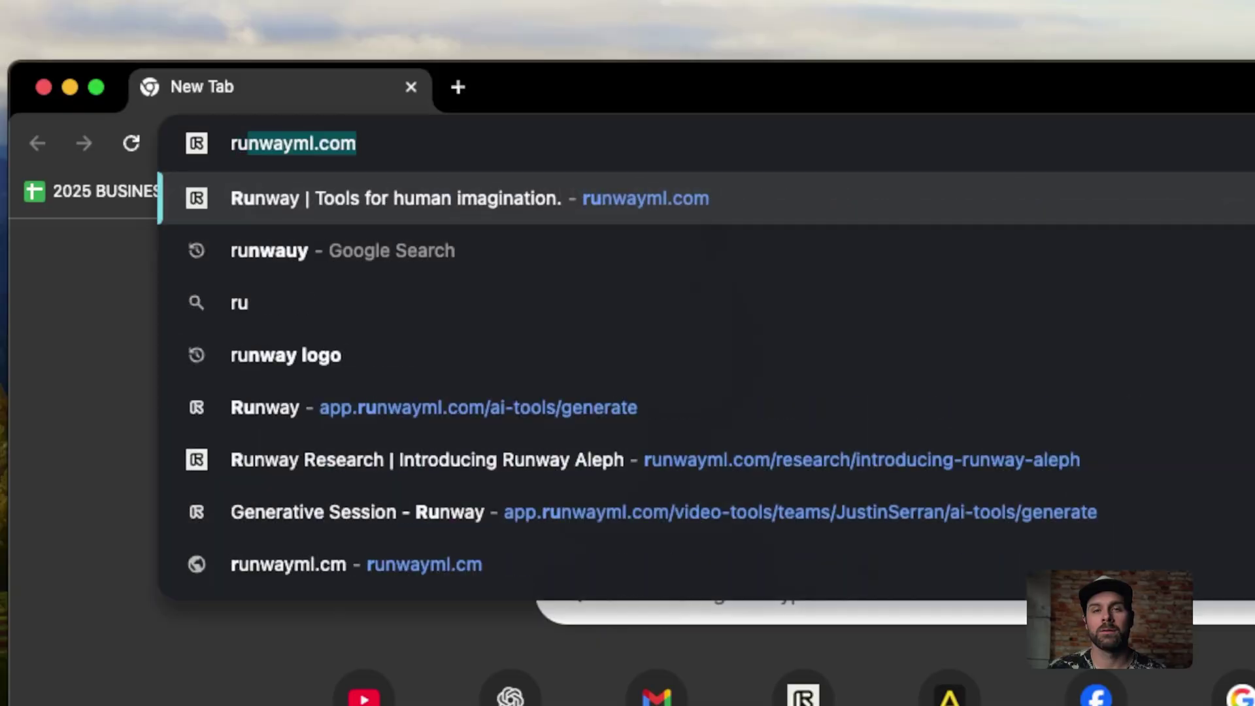
Step: Load the runwayml.com site and start a new generation session
{"action": "type", "text": "nwayml.co"}
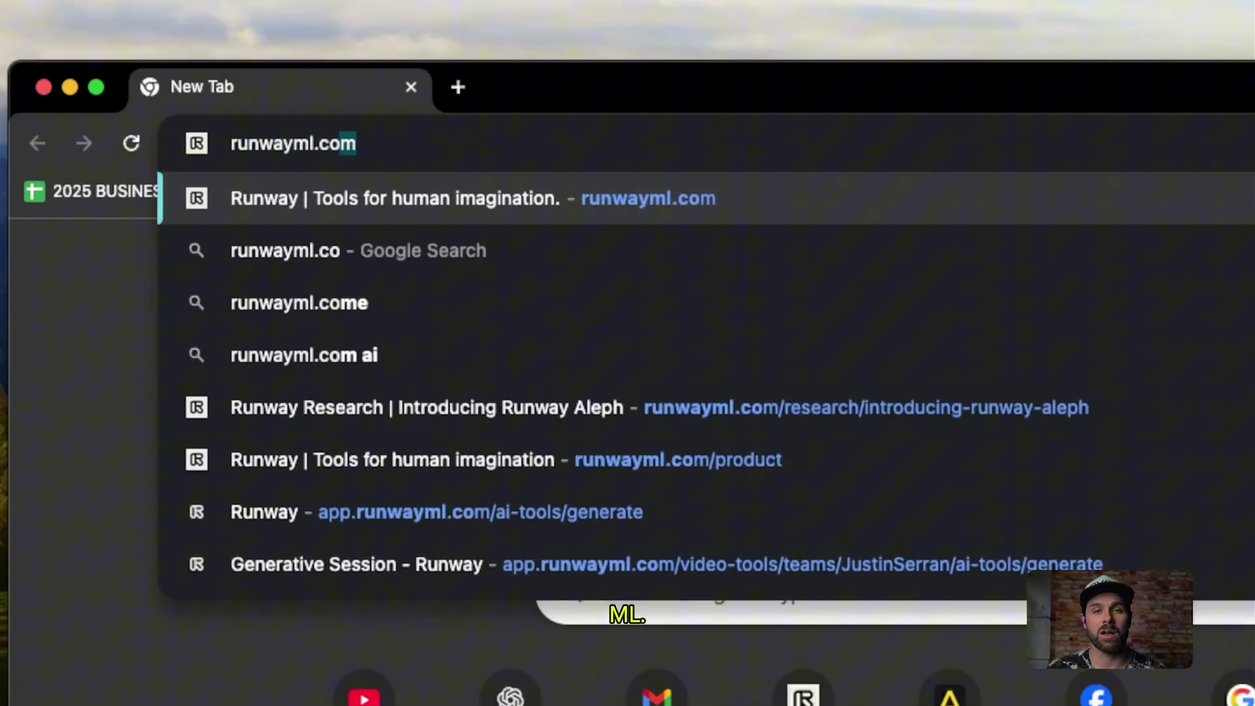
{"action": "key", "text": "Return"}
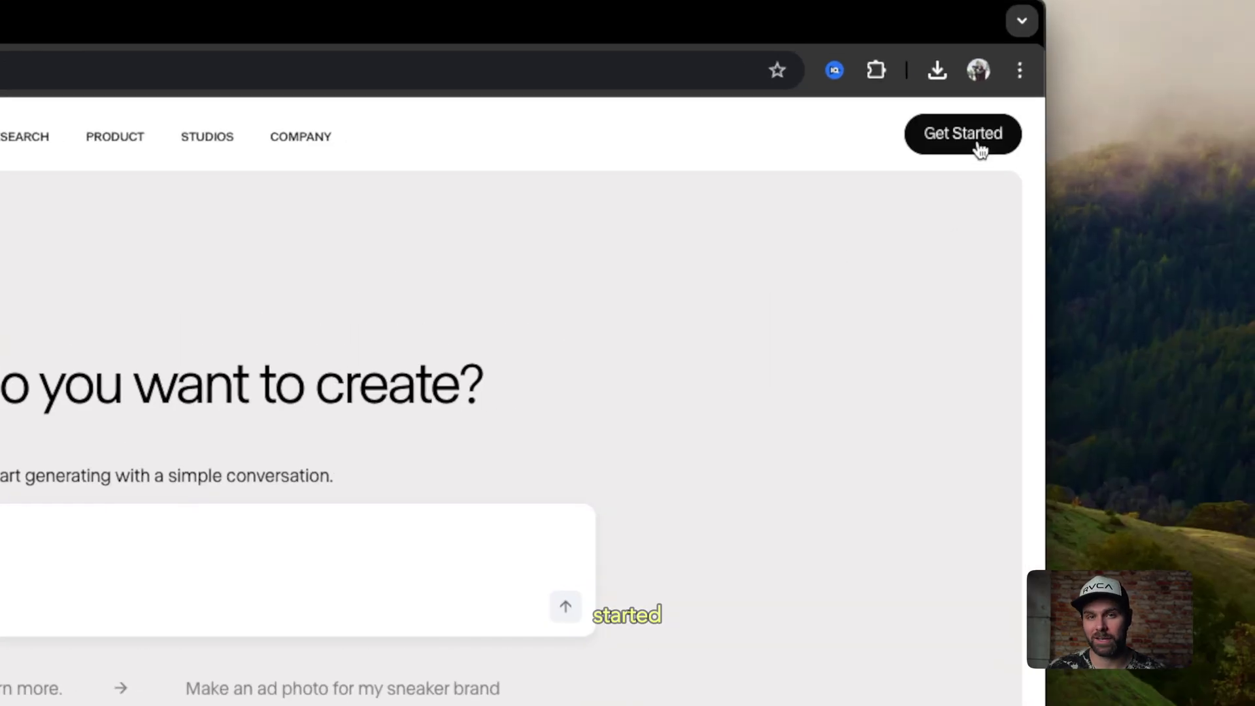
{"action": "left_click", "coordinate": [1199, 109]}
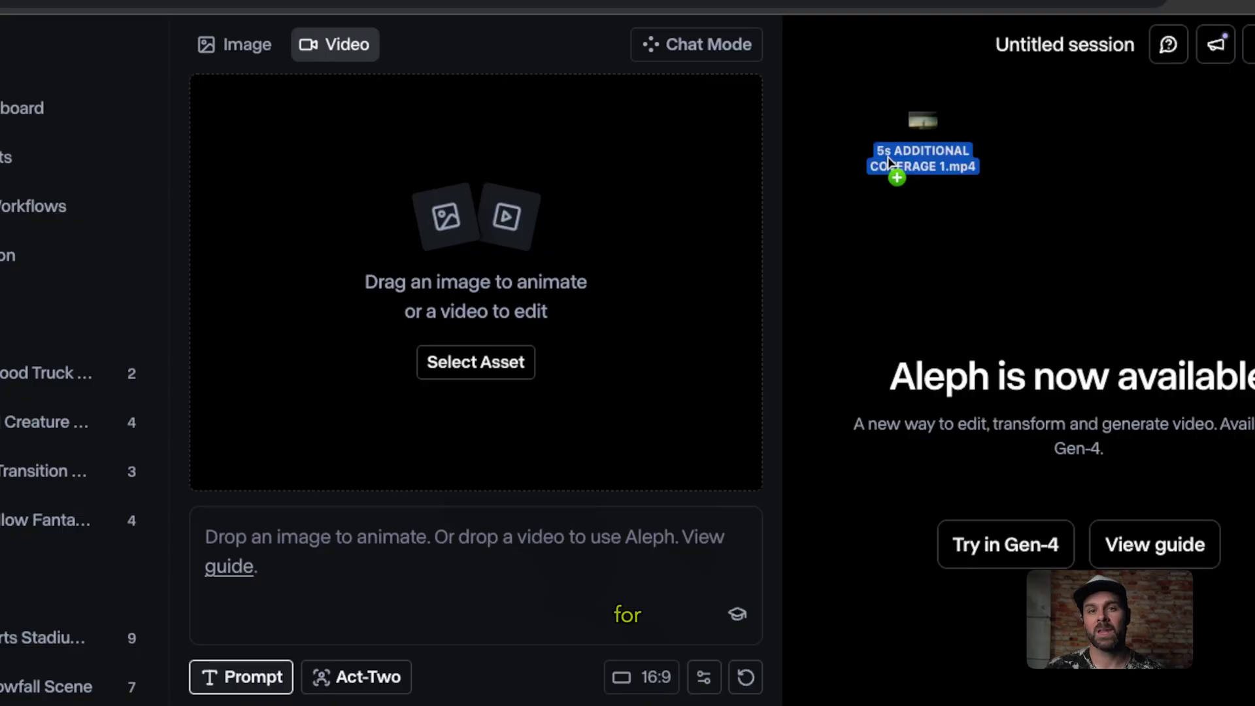
Step: Upload the racer clip and generate a cinematic close-up matching the original lighting and grade
{"action": "left_click_drag", "start_coordinate": [883, 154], "coordinate": [526, 255]}
{"action": "left_click_drag", "start_coordinate": [435, 291], "coordinate": [437, 293]}
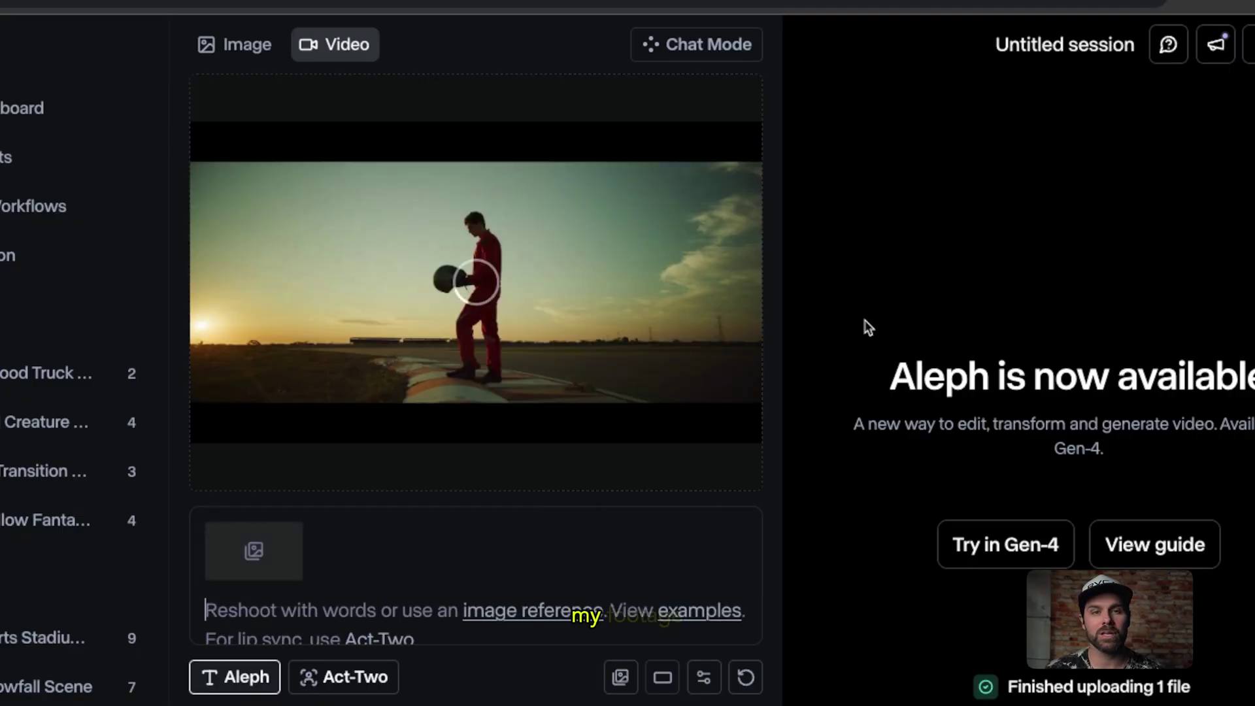
{"action": "type", "text": "close-up from back of head, slow orbit to side profile; mat"}
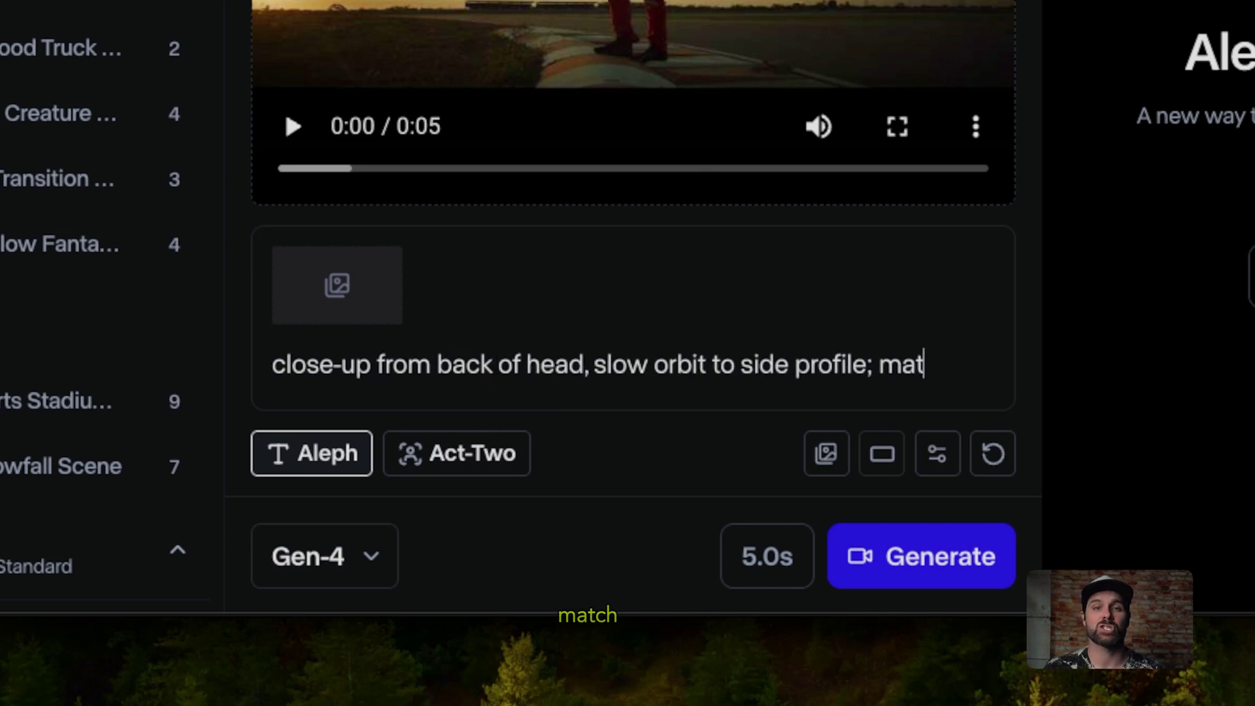
{"action": "type", "text": "ch original lighting, style, grade, palette, subject"}
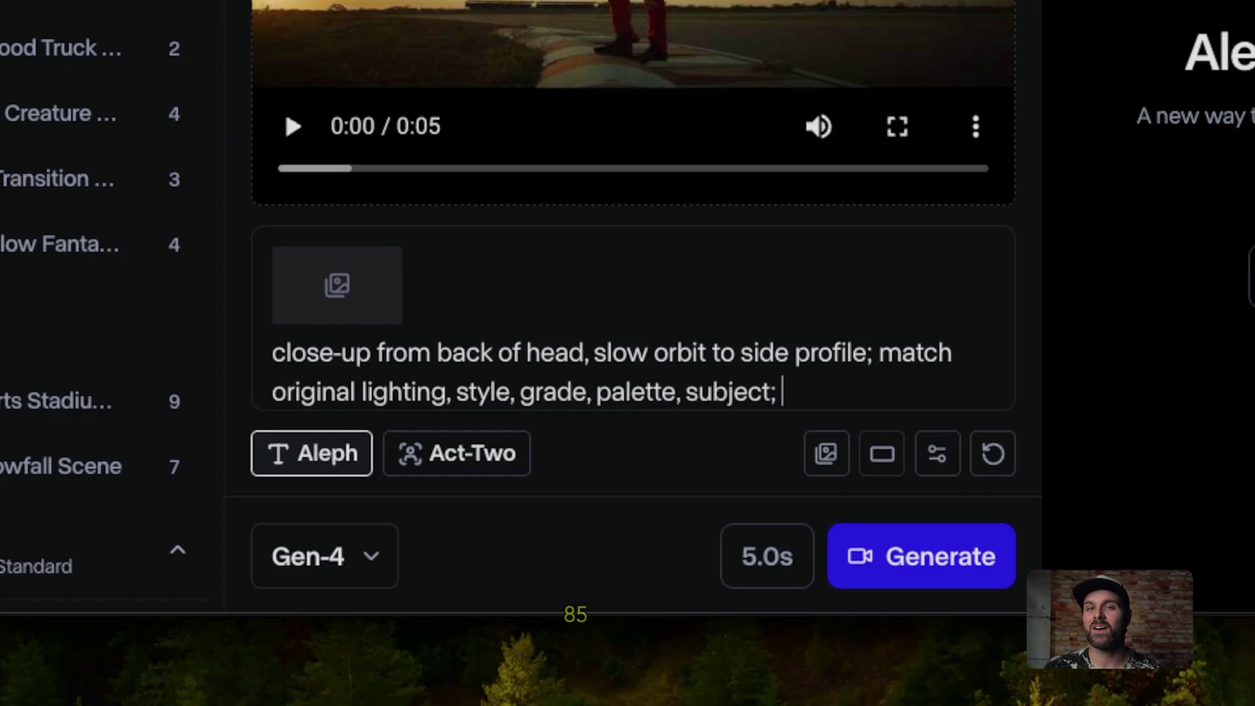
{"action": "type", "text": " cinematic realism"}
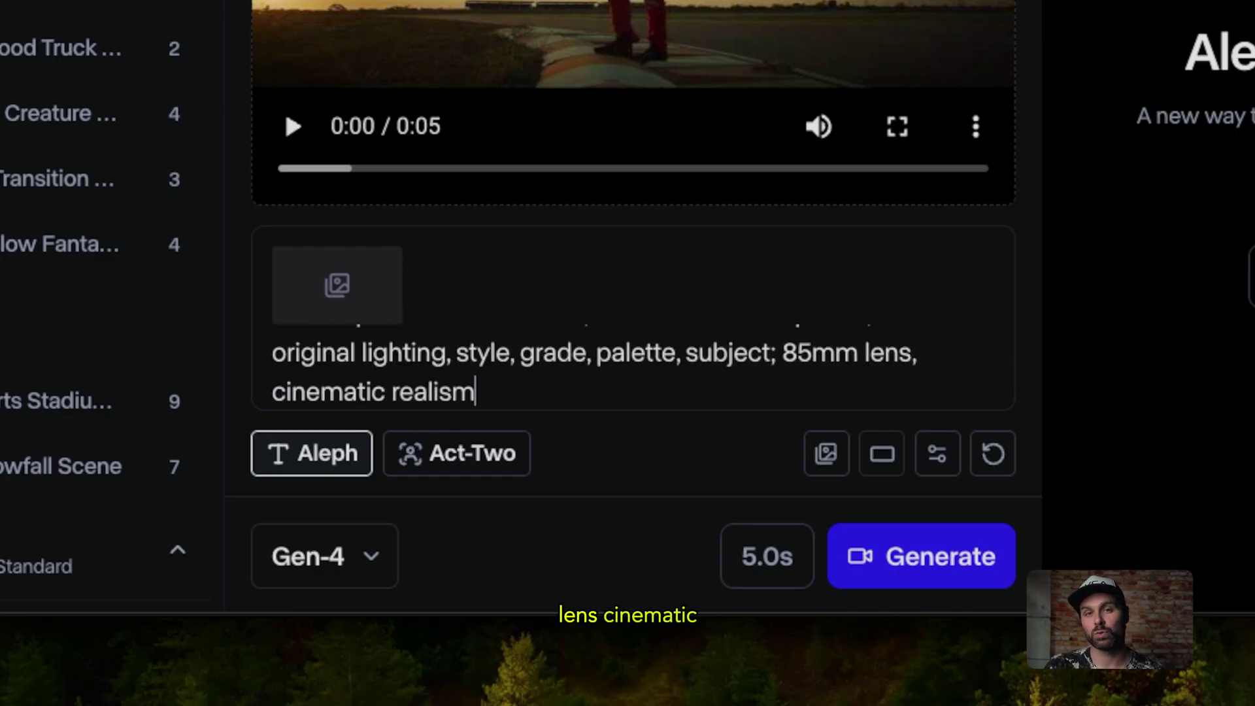
{"action": "left_click", "coordinate": [952, 555]}
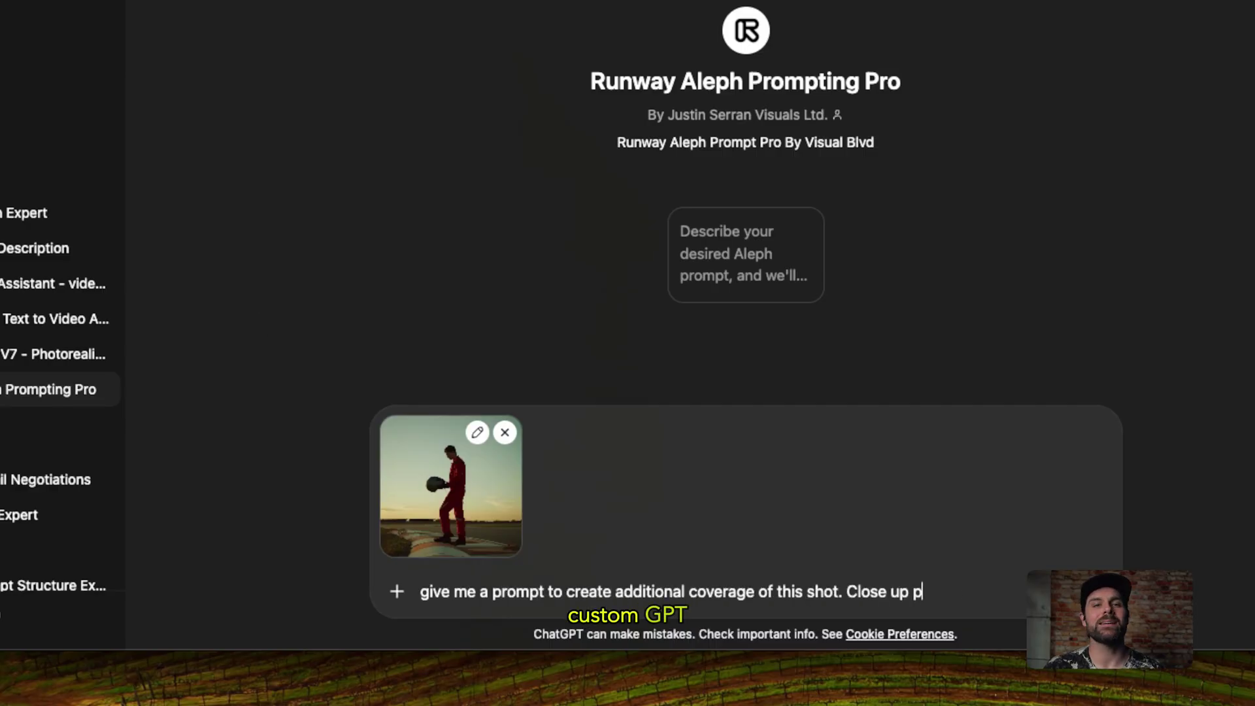
Step: Request an 85mm close-up with subtle camera orbit, then select the returned Aleph prompt
{"action": "type", "text": "subtle camera orbit. 85mm."}
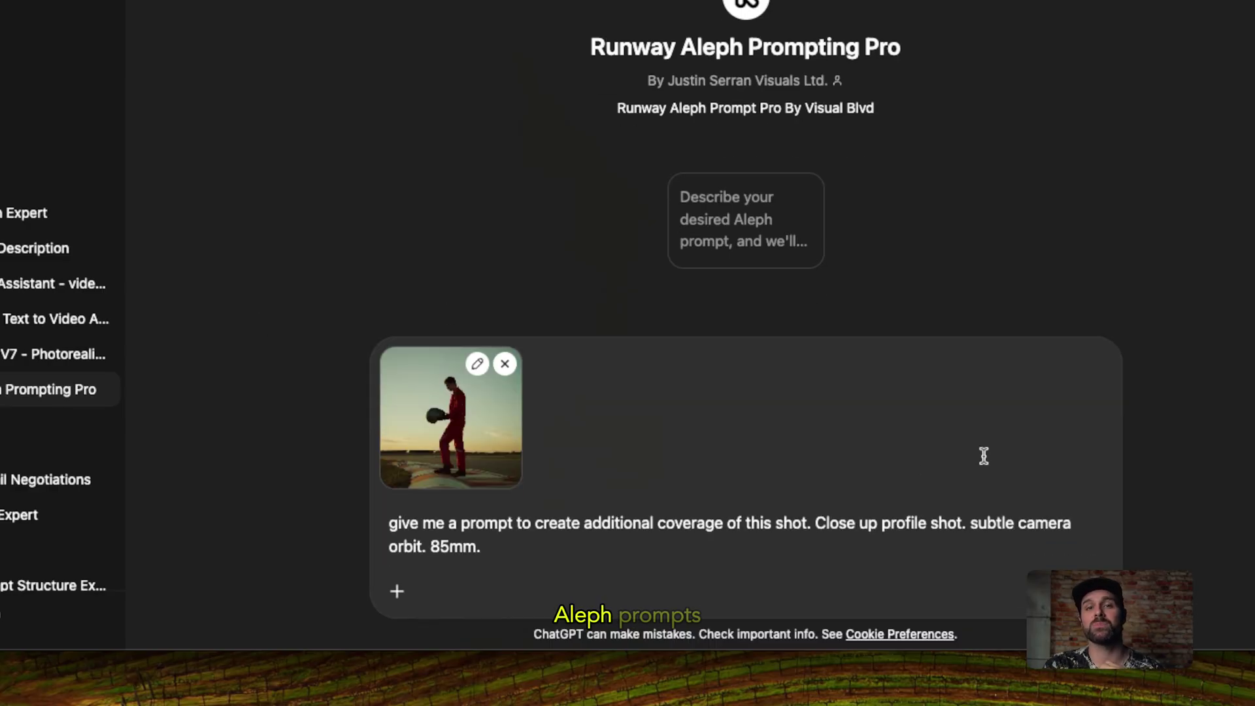
{"action": "key", "text": "Return"}
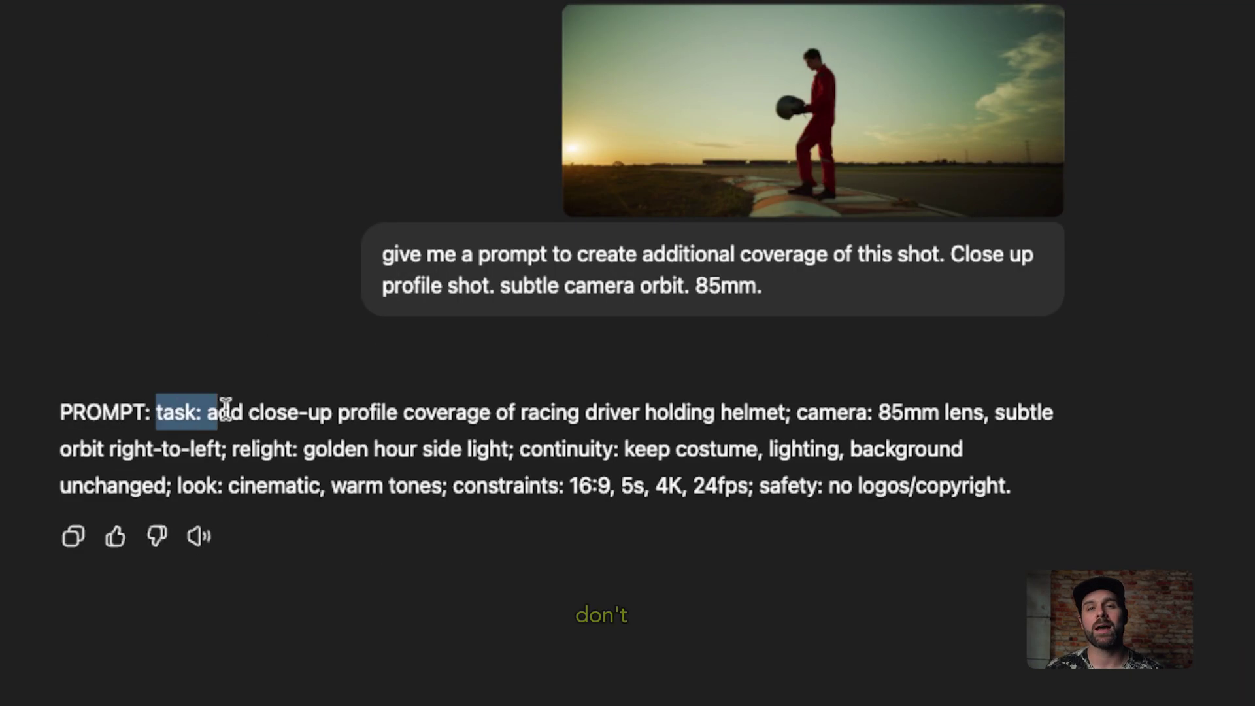
{"action": "left_click_drag", "start_coordinate": [225, 411], "coordinate": [666, 472]}
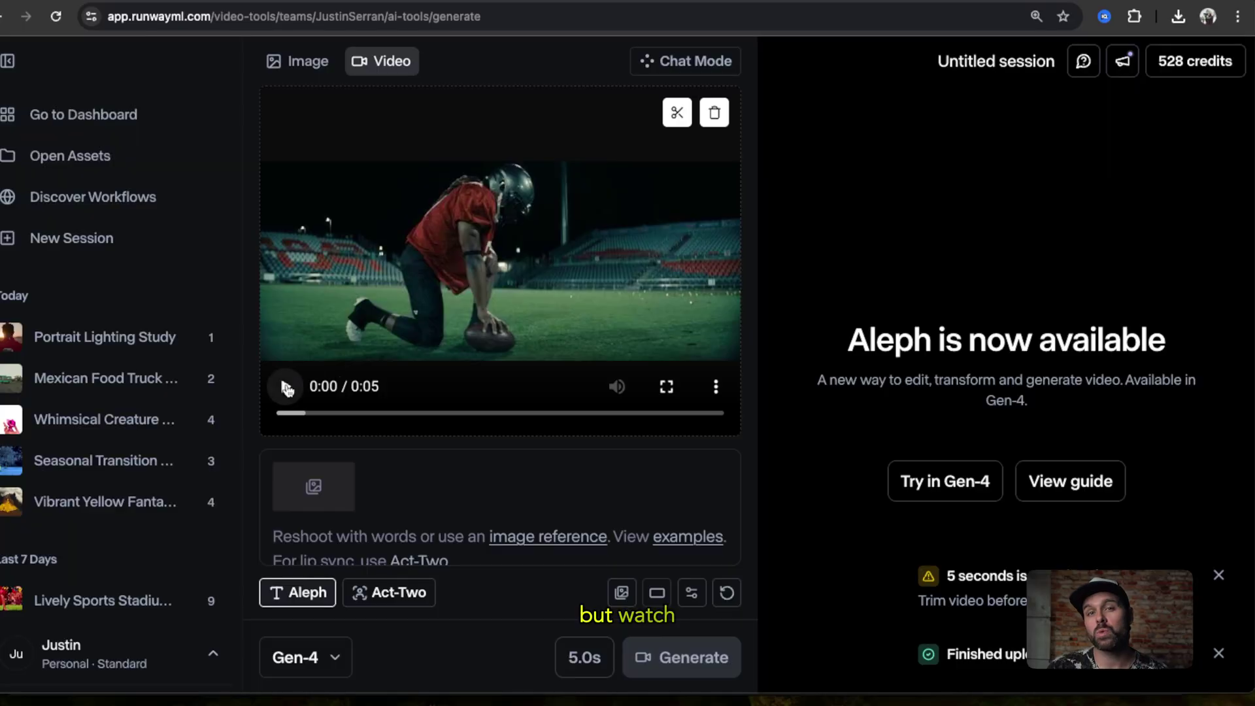
Step: Preview the stadium clip and start the 'task: fill seats; add cheering fans; keep player, framing' prompt
{"action": "left_click", "coordinate": [285, 388]}
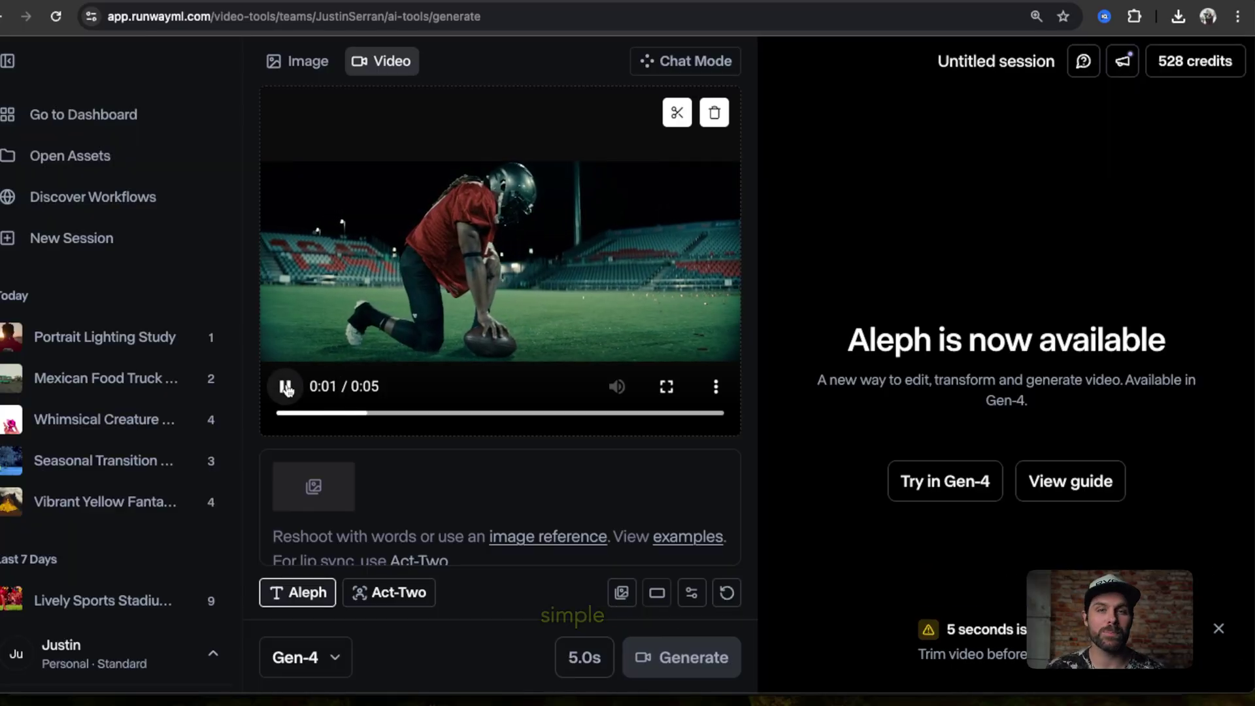
{"action": "type", "text": "task: fill seats; add; cheering fans; keep: player, framing,"}
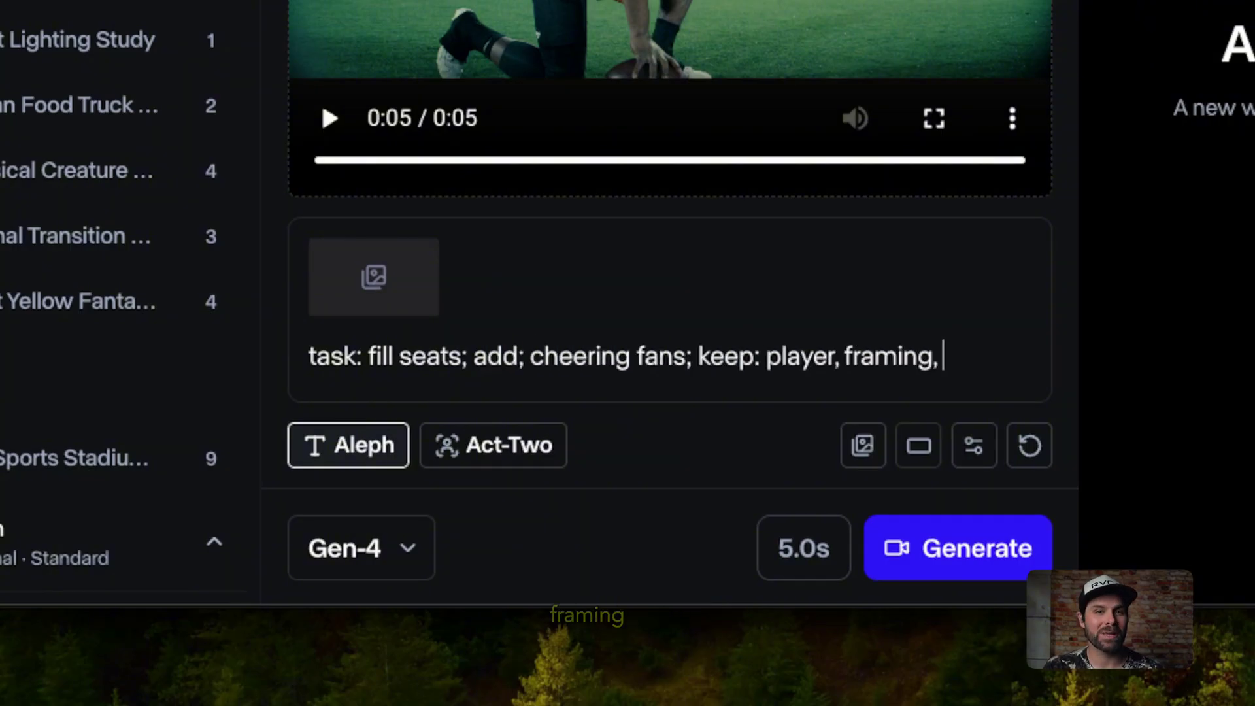
{"action": "type", "text": "."}
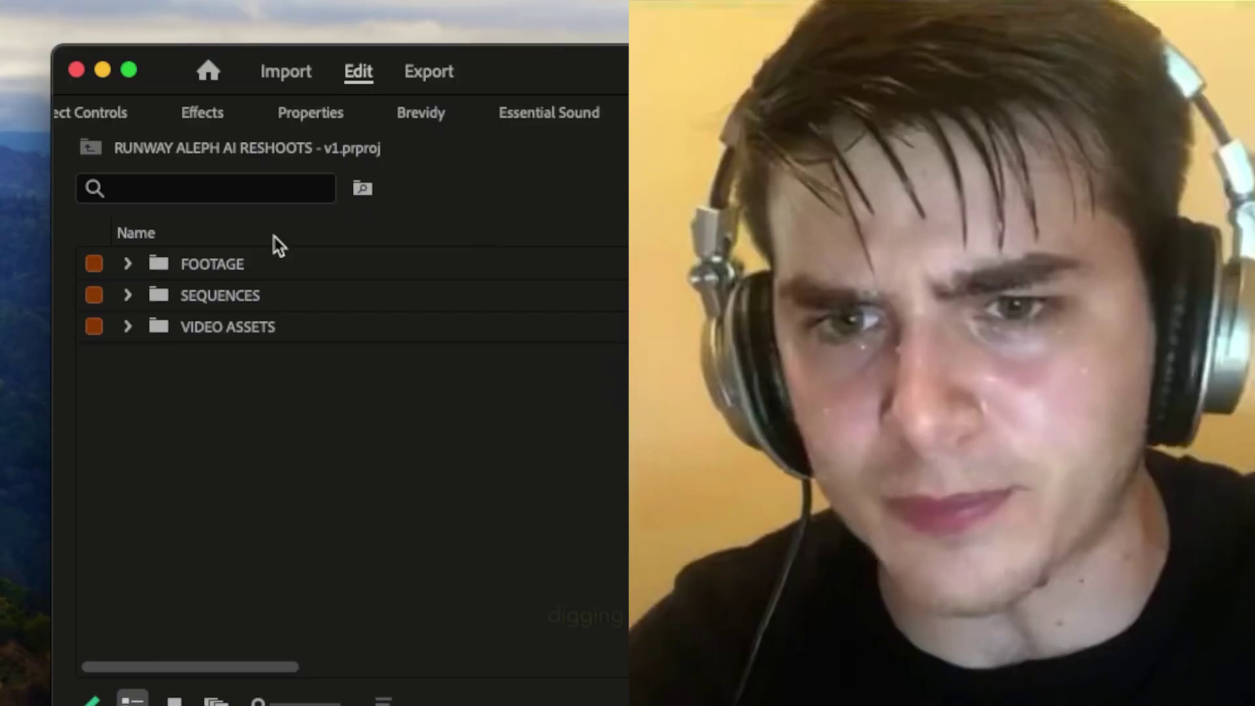
Step: Expand the FOOTAGE, ALL STOCK FOOTAGE, ALEPH MODIFIED VERSIONS and ADDITIONAL COVERAGE folders
{"action": "left_click", "coordinate": [127, 264]}
{"action": "left_click", "coordinate": [155, 295]}
{"action": "left_click", "coordinate": [182, 326]}
{"action": "left_click", "coordinate": [210, 358]}
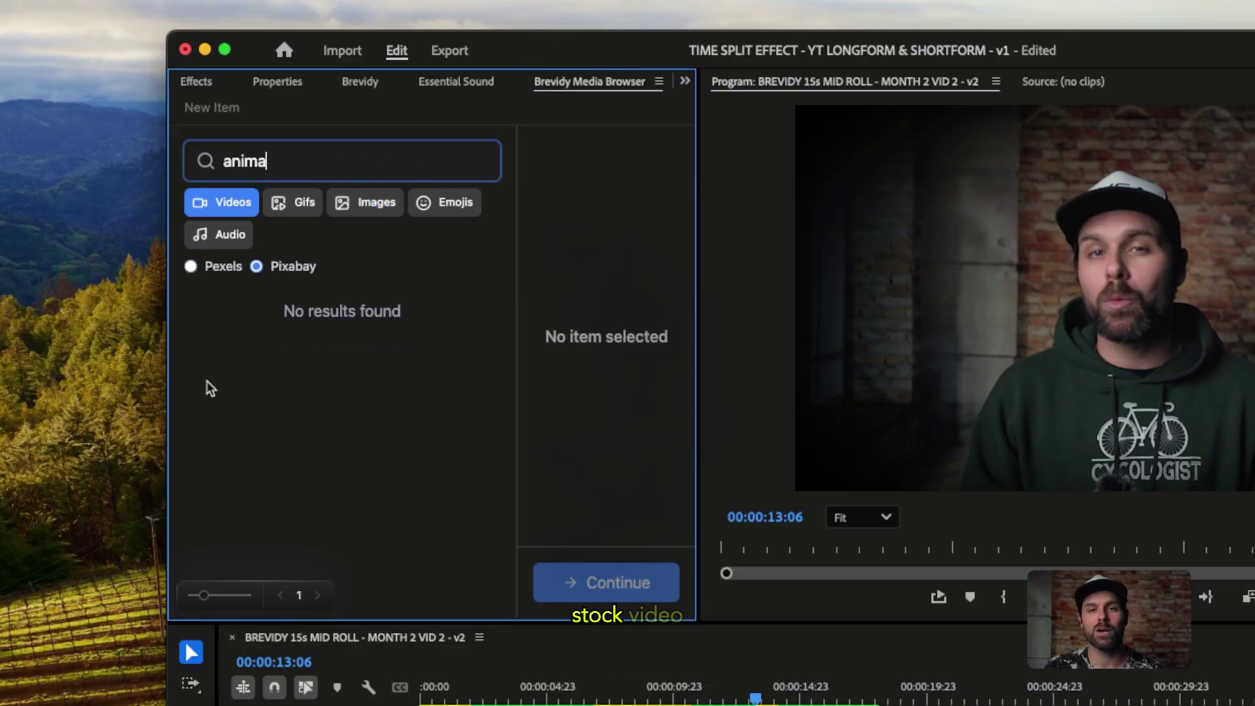
Step: Search Brevidy for 'animations' and view the blue lines clip's formats on page 2
{"action": "type", "text": "tions"}
{"action": "left_click", "coordinate": [318, 595]}
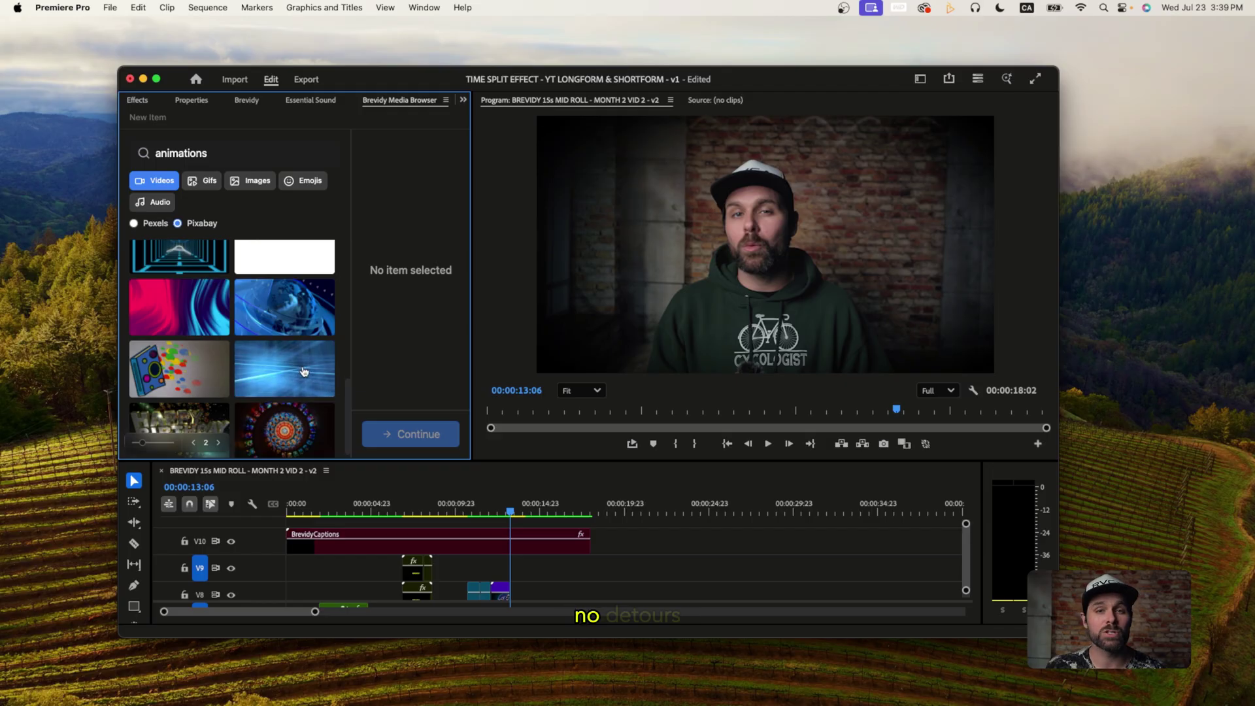
{"action": "left_click", "coordinate": [304, 372]}
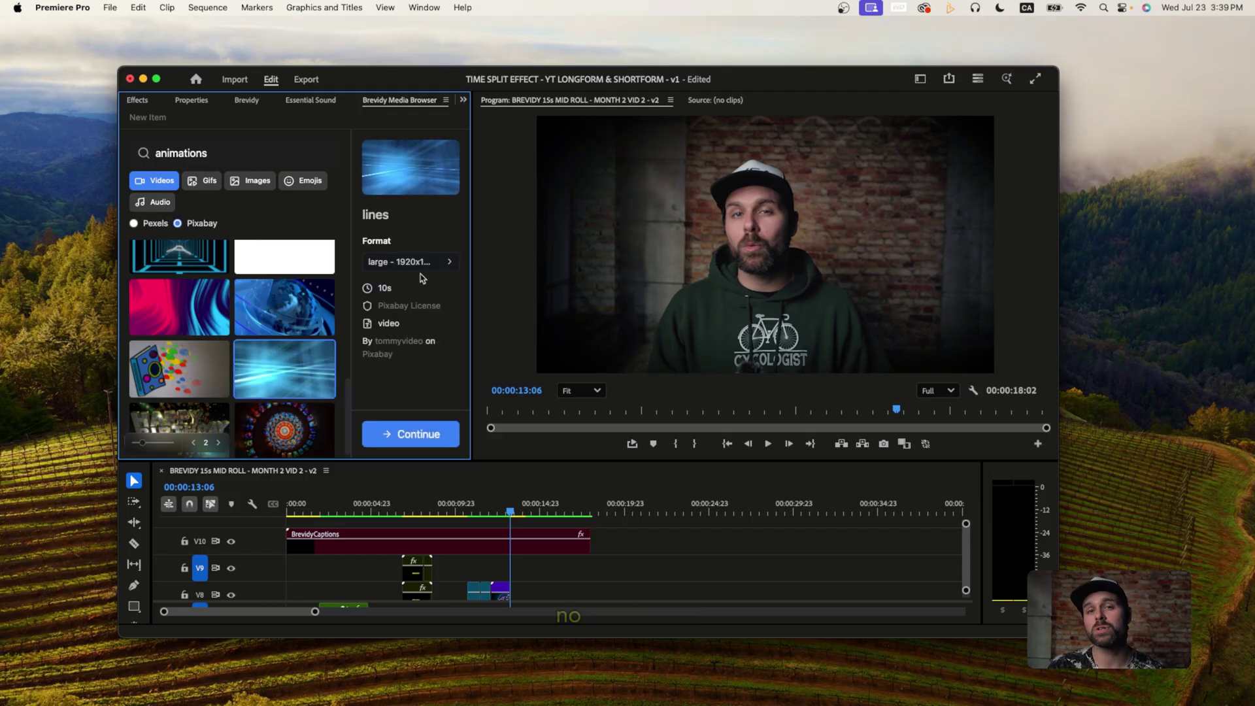
{"action": "left_click", "coordinate": [389, 309]}
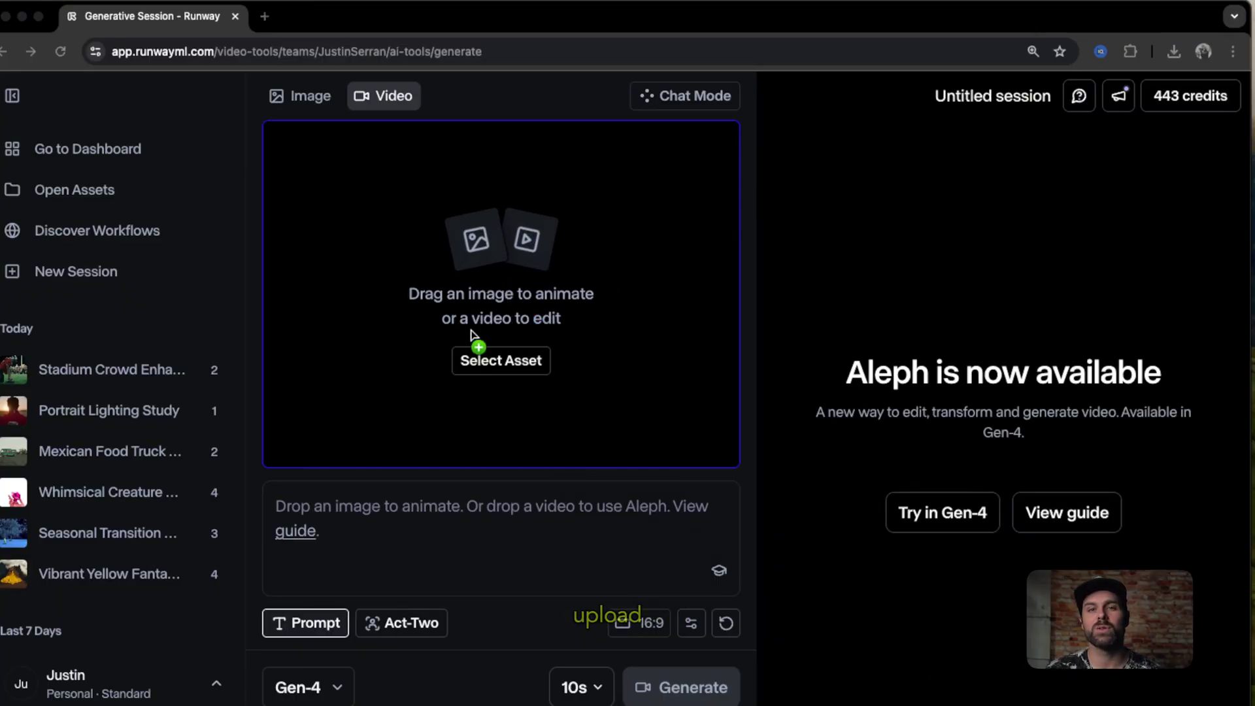
Step: Upload the parked-truck clip and prompt replacing the car with a food cart, keeping shadows natural
{"action": "left_click_drag", "start_coordinate": [471, 333], "coordinate": [473, 336]}
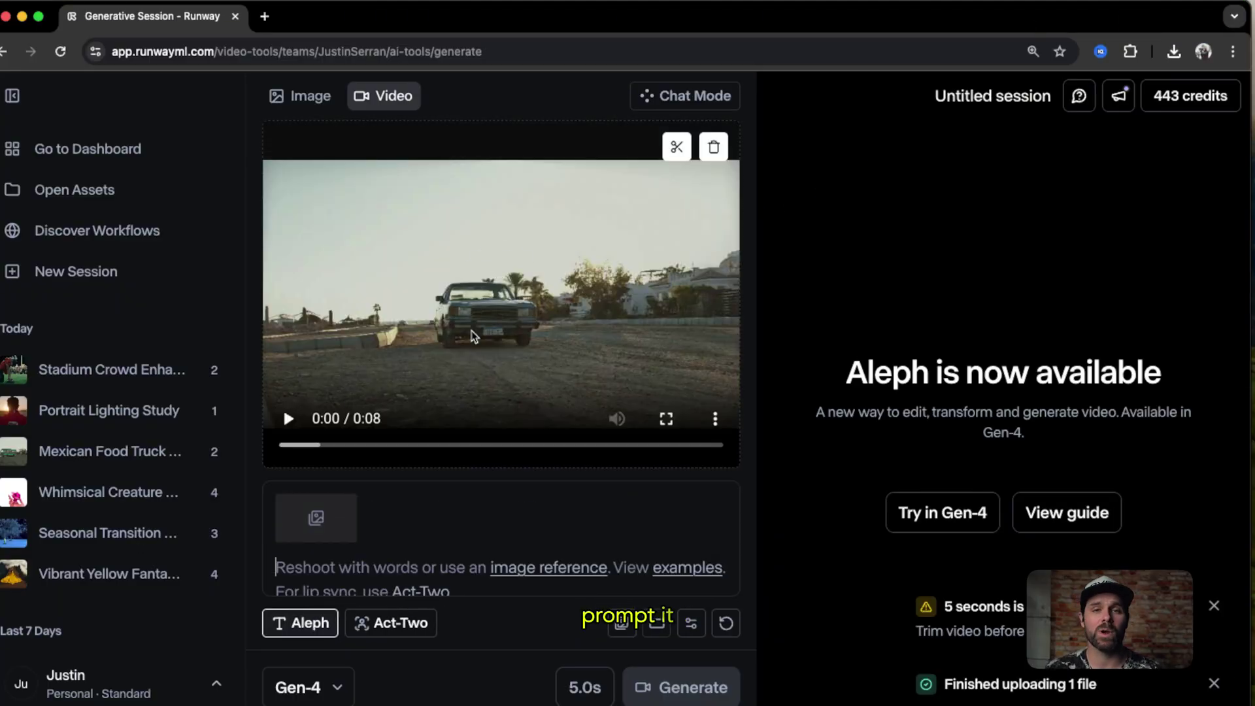
{"action": "left_click", "coordinate": [369, 489]}
{"action": "type", "text": "Task: replace the parked car with a food ca"}
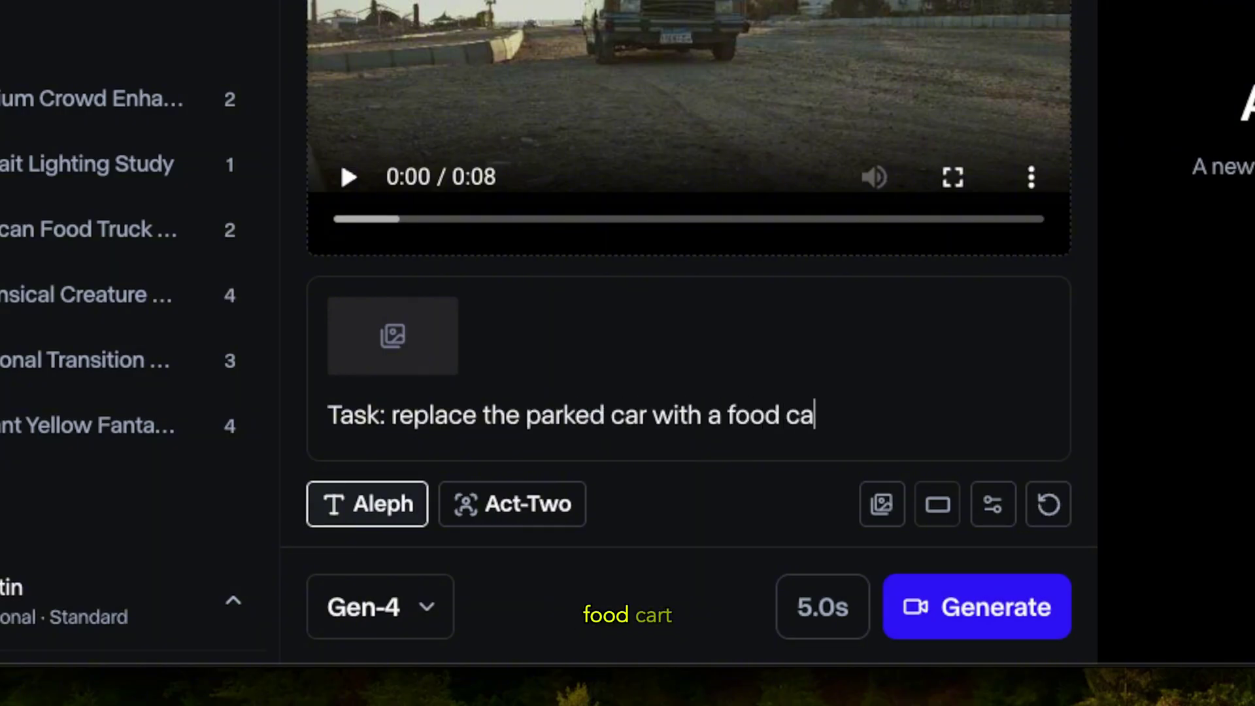
{"action": "type", "text": "nd shad"}
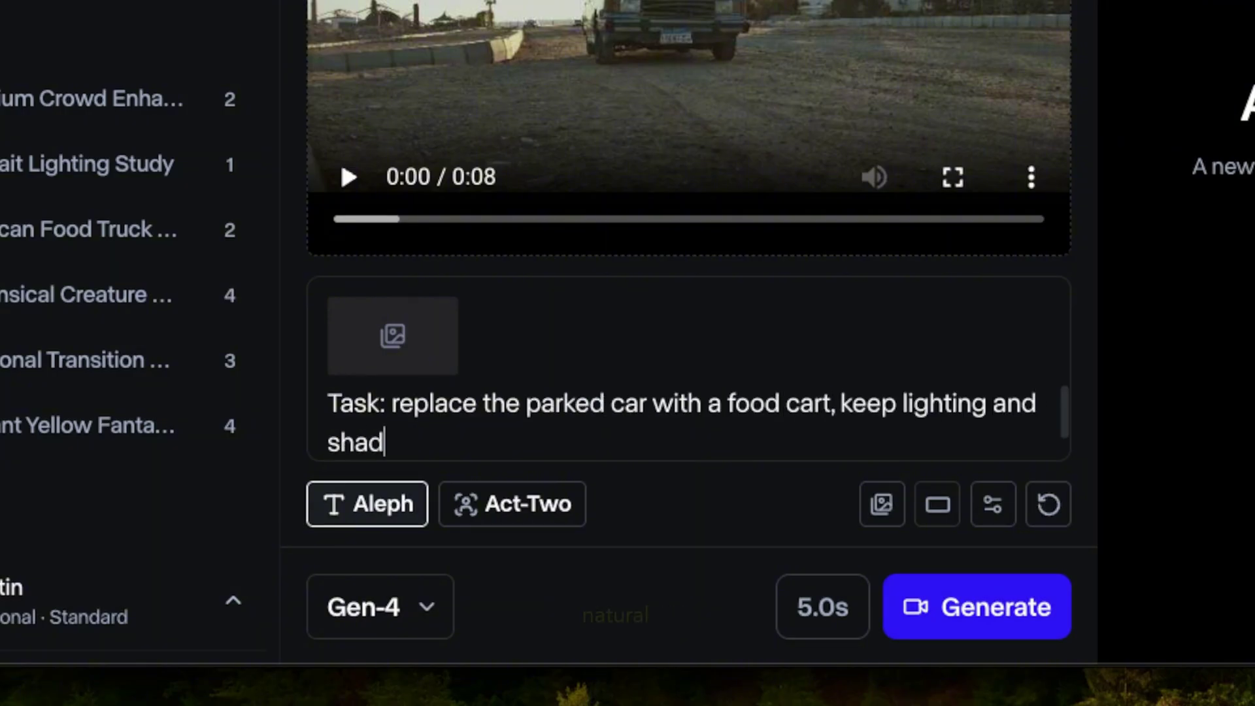
{"action": "type", "text": "ows natural"}
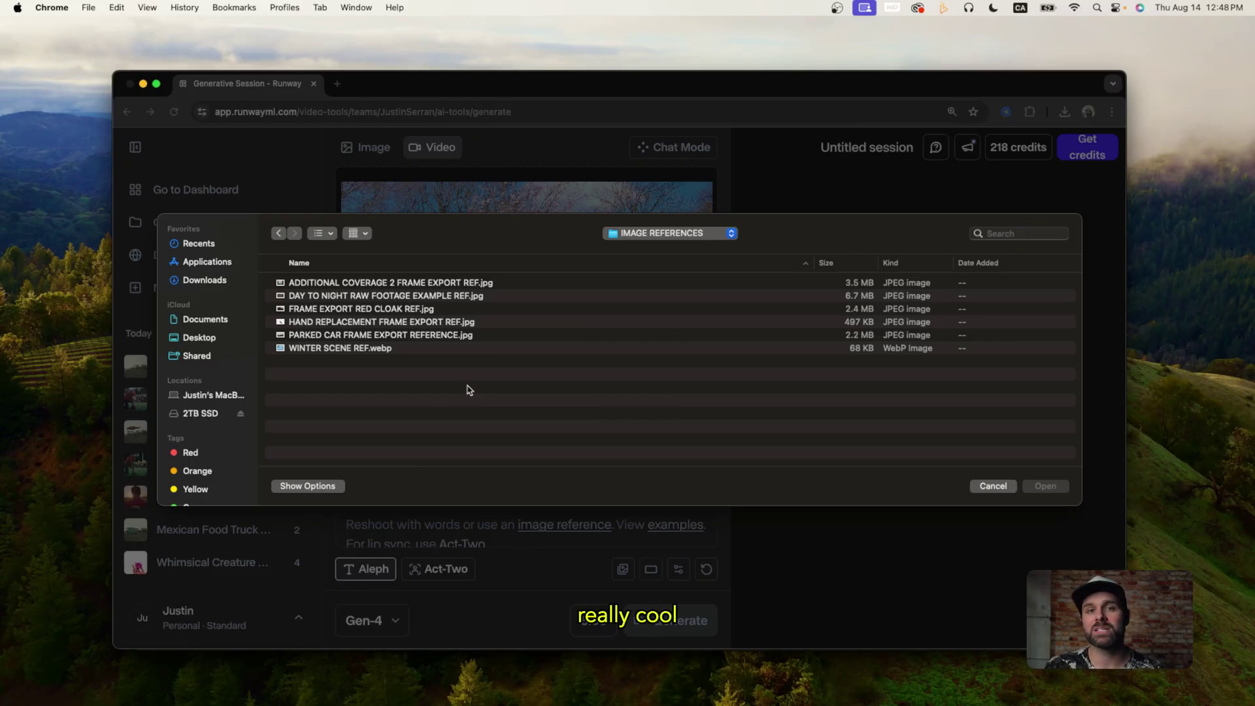
Step: Preview WINTER SCENE REF.webp and open it as the image reference
{"action": "left_click", "coordinate": [366, 348]}
{"action": "key", "text": "space"}
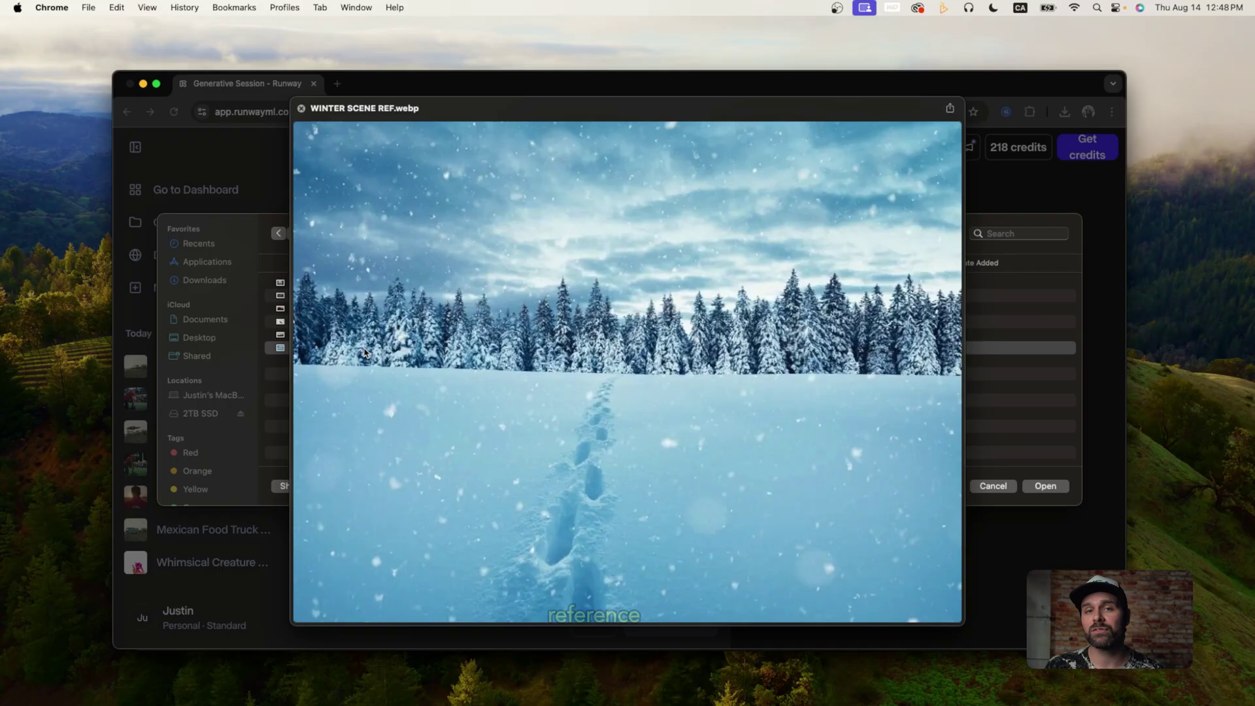
{"action": "key", "text": "space"}
{"action": "key", "text": "Return"}
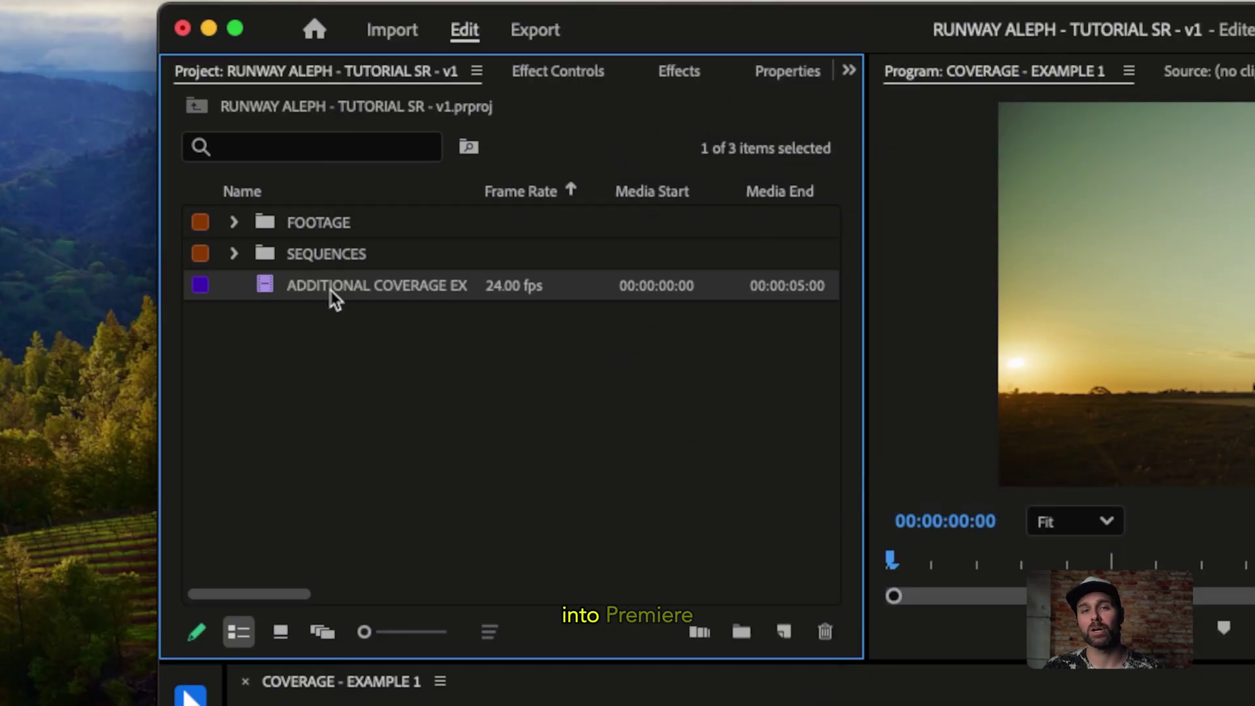
Step: Place the additional coverage clip on track V2 of the coverage sequence
{"action": "left_click_drag", "start_coordinate": [335, 300], "coordinate": [696, 705]}
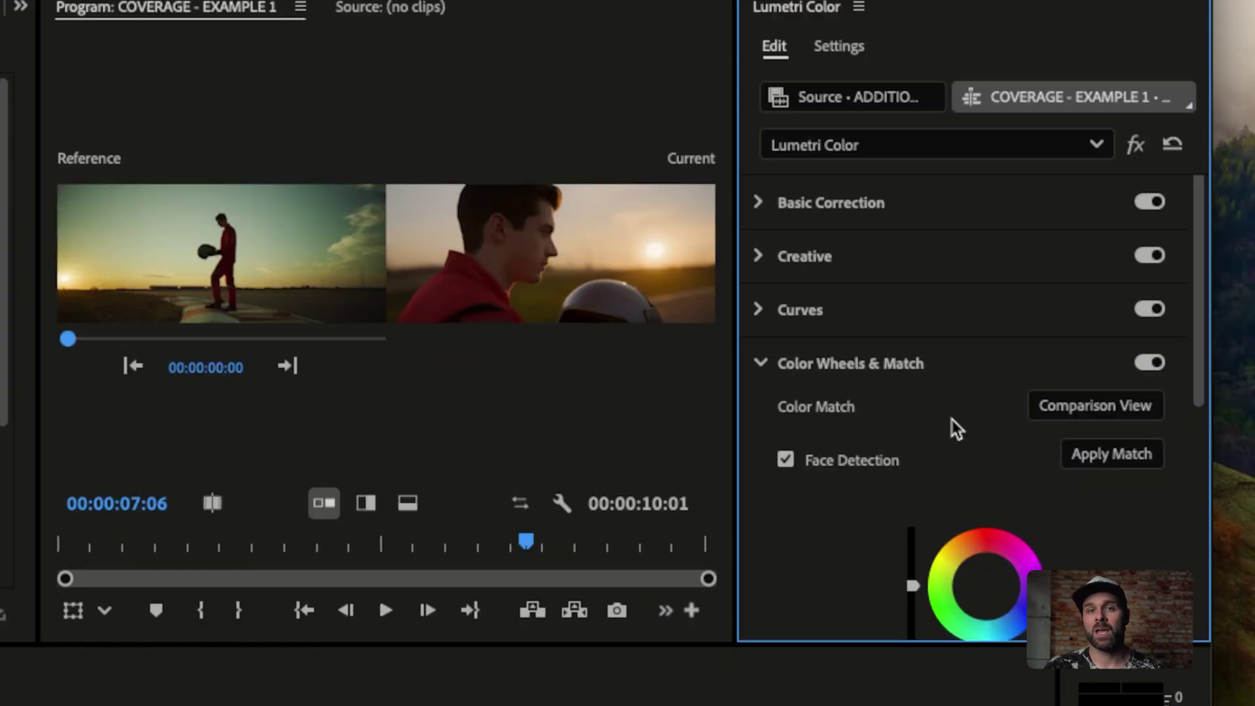